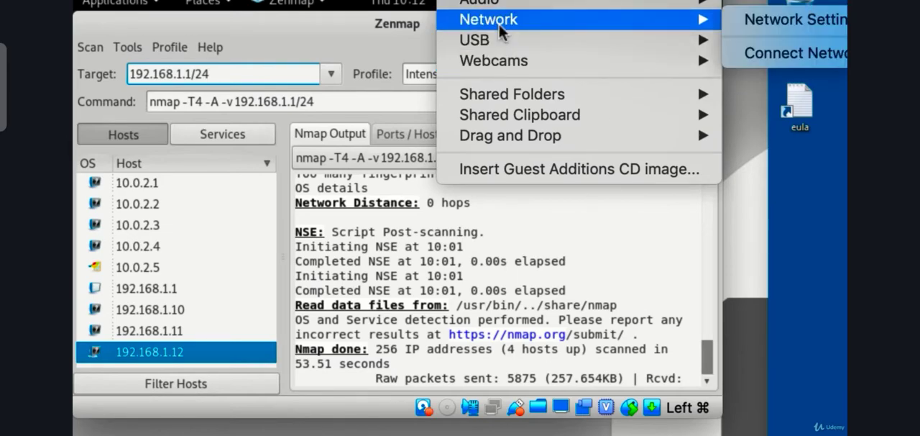
mouse_move(676, 122)
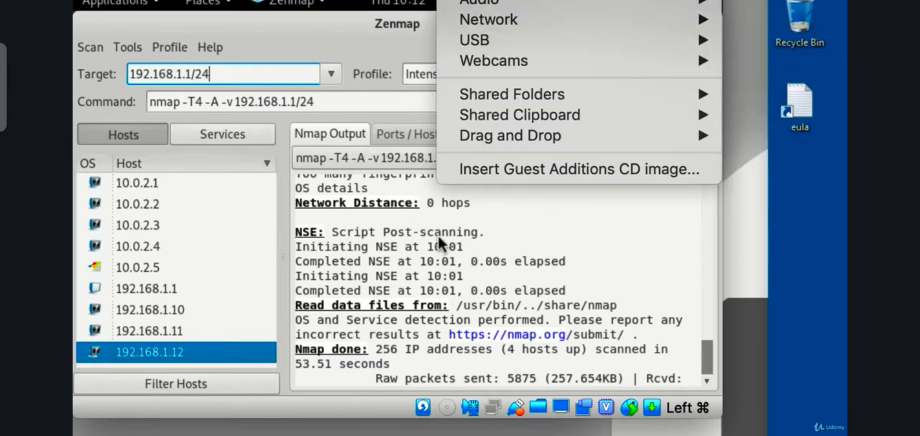
left_click(457, 248)
triple_click(286, 78)
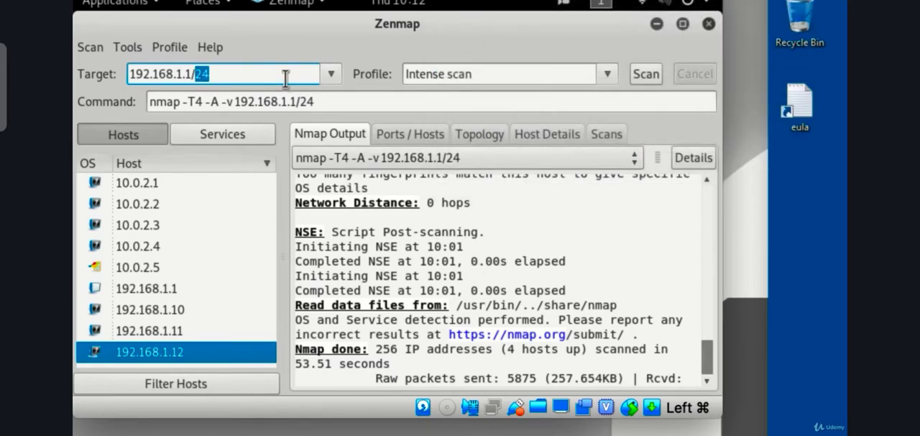
left_click(643, 3)
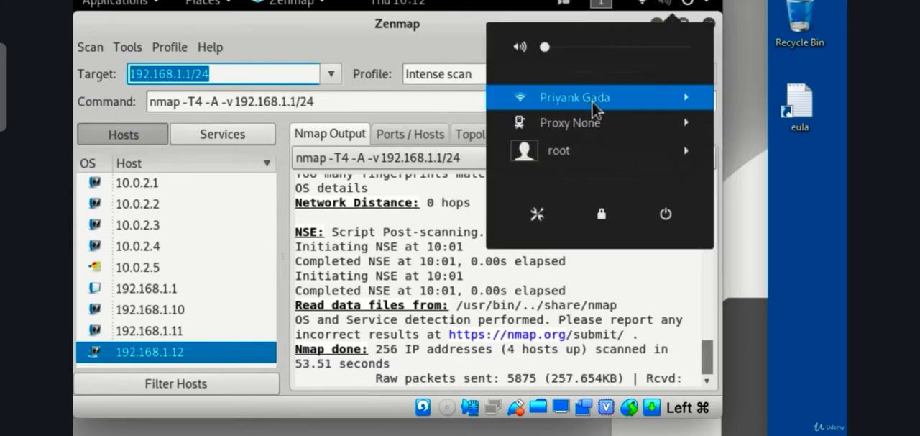
left_click(501, 294)
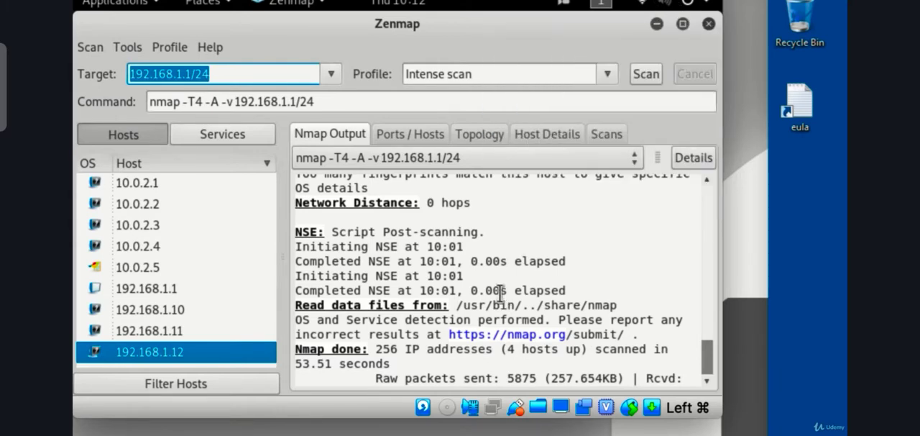
Step: Run a Quick scan plus against the target range 192.168.1.1/24
left_click(241, 70)
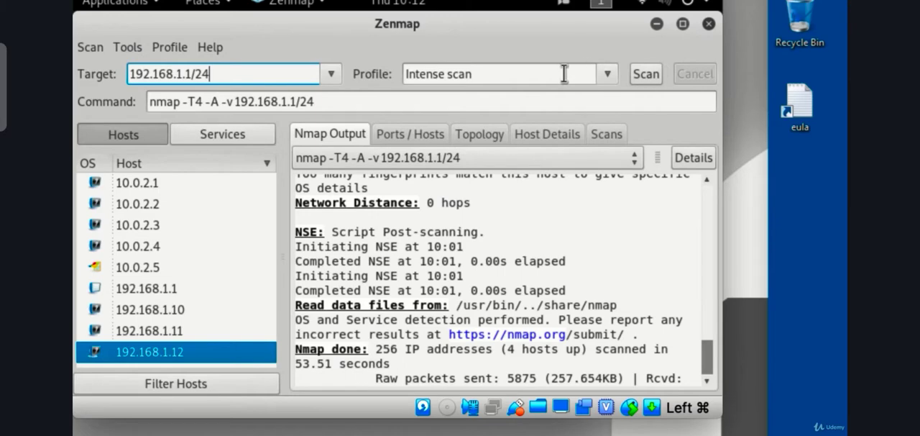
left_click(607, 74)
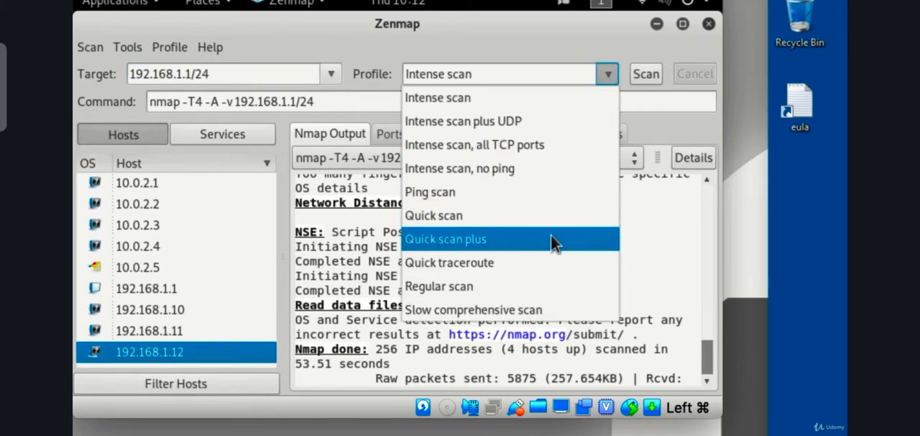
left_click(532, 239)
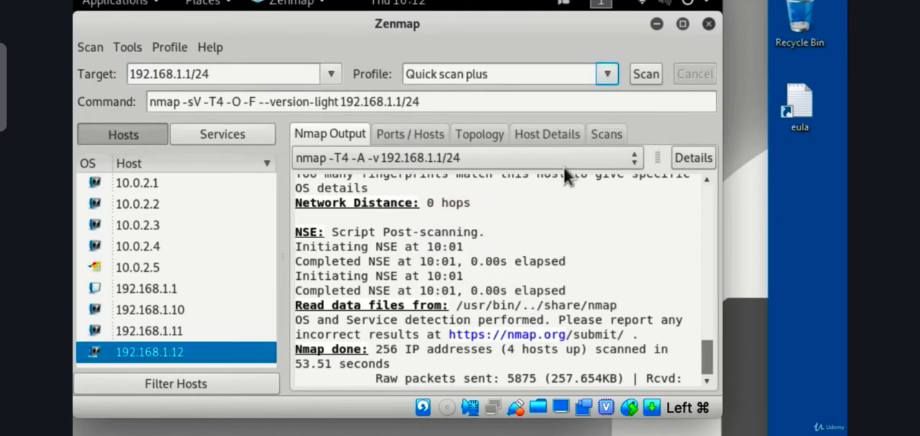
left_click(645, 72)
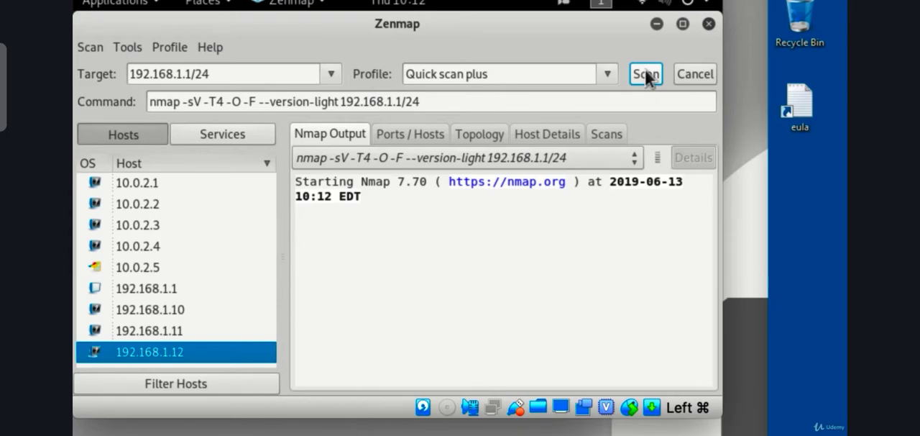
Step: Check the ports and services recorded for host 192.168.1.1, and return to the Nmap output
left_click(186, 334)
left_click(182, 290)
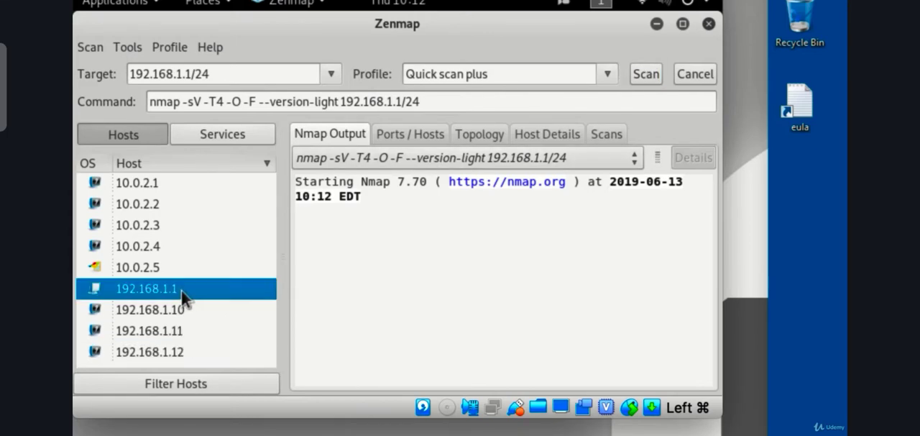
left_click(388, 136)
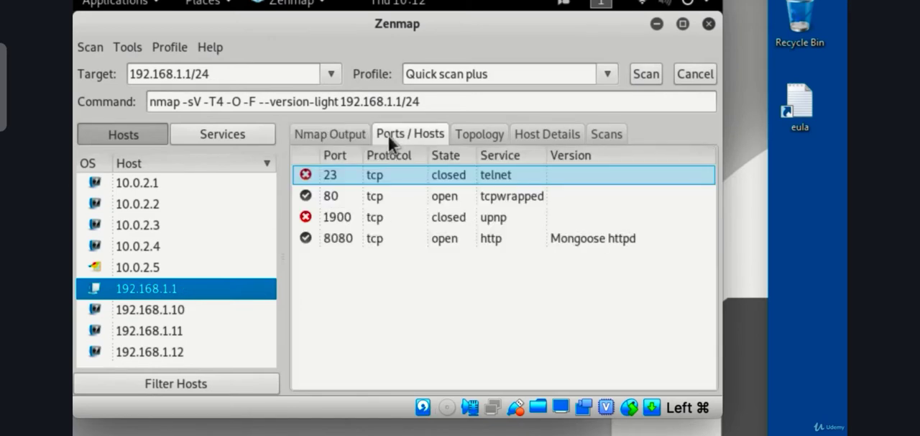
left_click(333, 132)
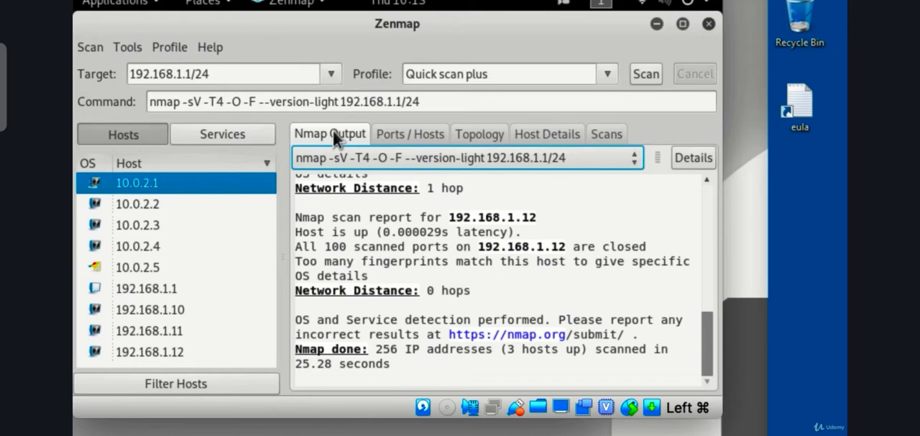
Step: Display the network topology map and centre it on the 192.168.1.1 node
left_click(381, 133)
left_click(479, 134)
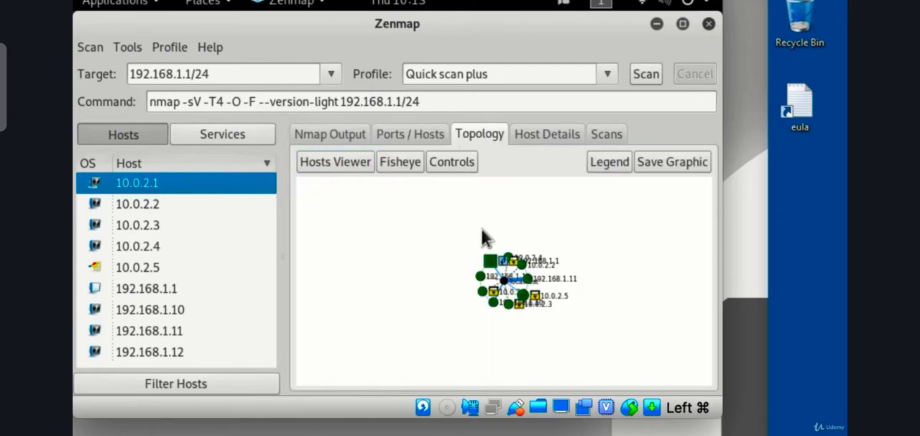
left_click(491, 254)
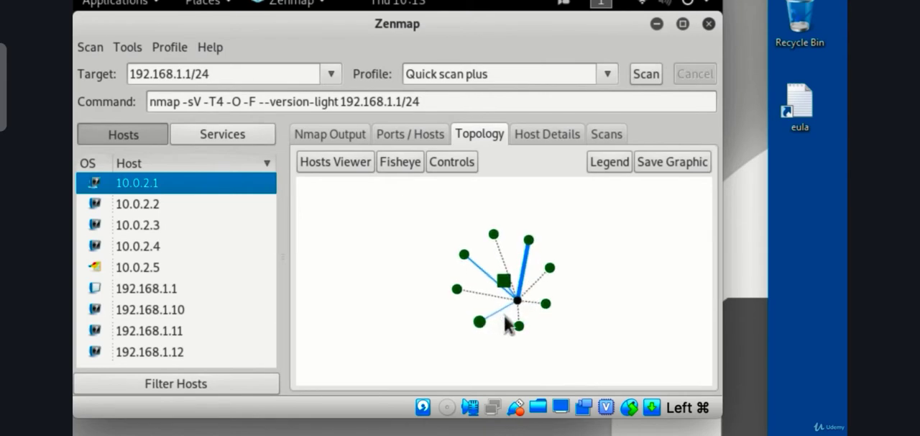
Step: Examine the host details of 192.168.1.1, including its status, addresses and operating system
left_click(192, 288)
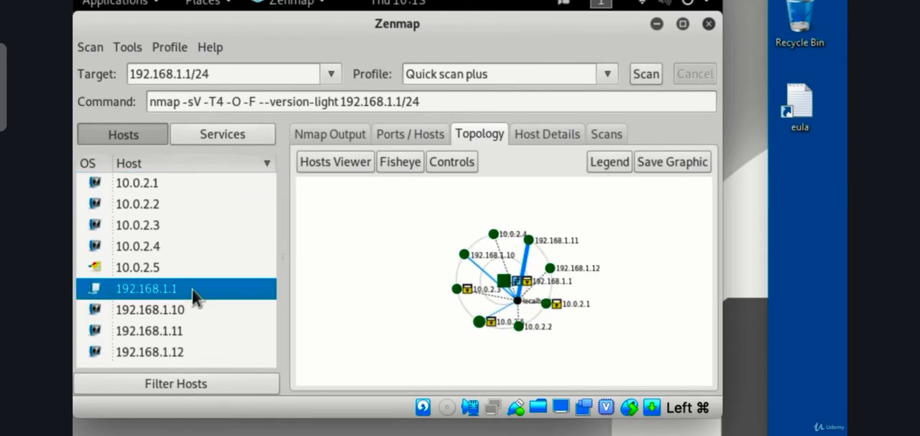
left_click(388, 134)
left_click(544, 135)
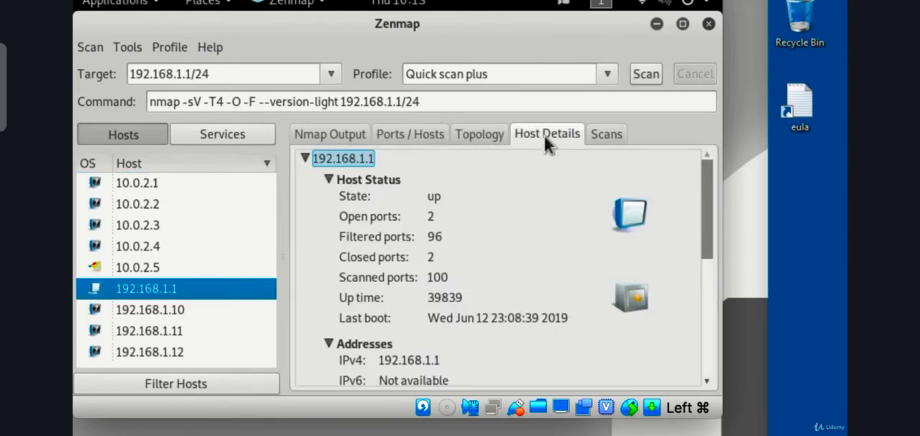
scroll(409, 285, "down", 5)
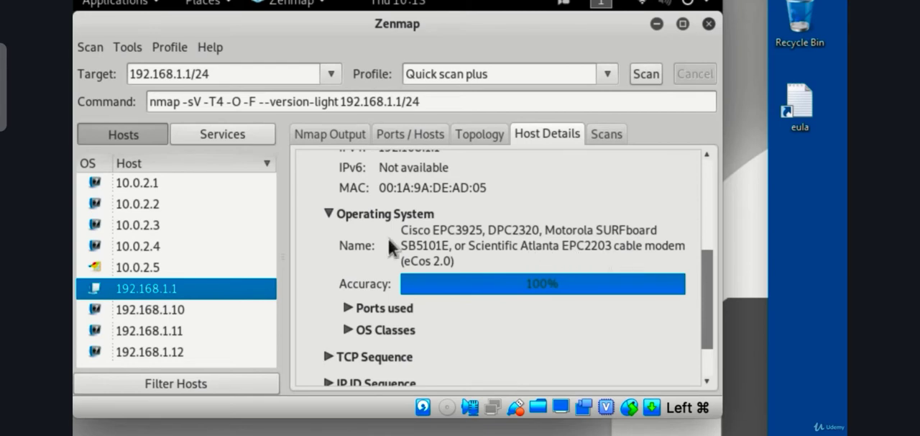
scroll(389, 252, "up", 3)
scroll(388, 253, "down", 3)
scroll(389, 253, "up", 3)
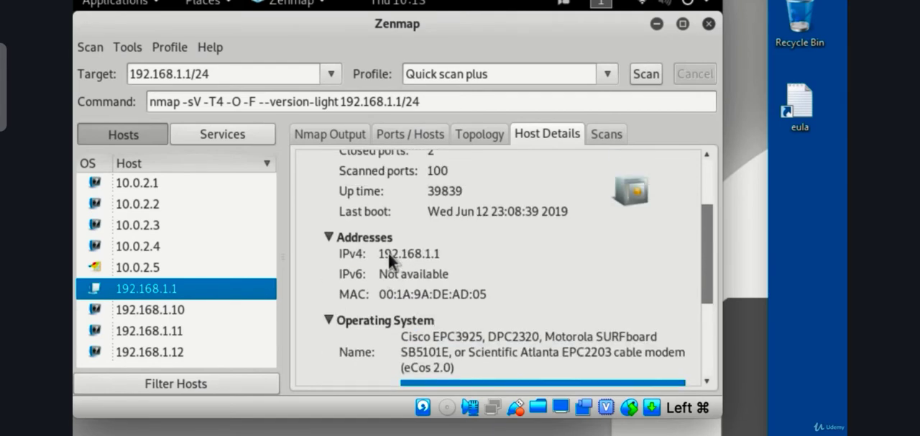
scroll(389, 253, "down", 2)
Step: Review the host details of 192.168.1.10, 192.168.1.11 and 192.168.1.12, expand the last host's comments, and return to the Nmap output
left_click(184, 308)
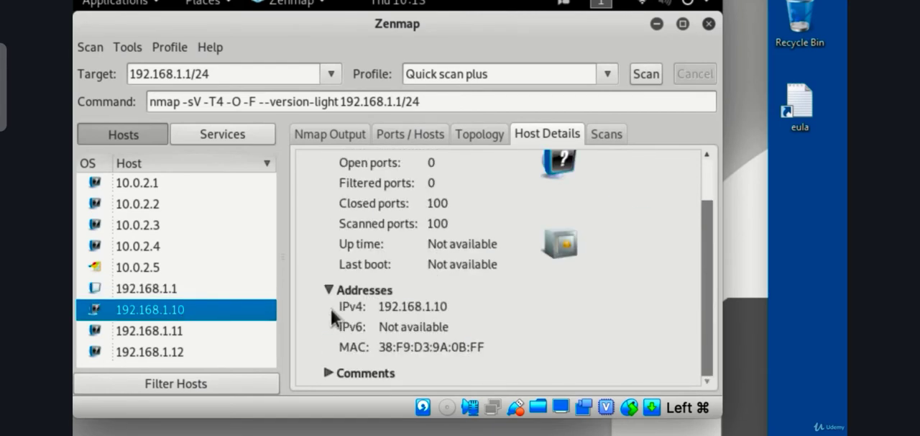
left_click(202, 337)
left_click(207, 349)
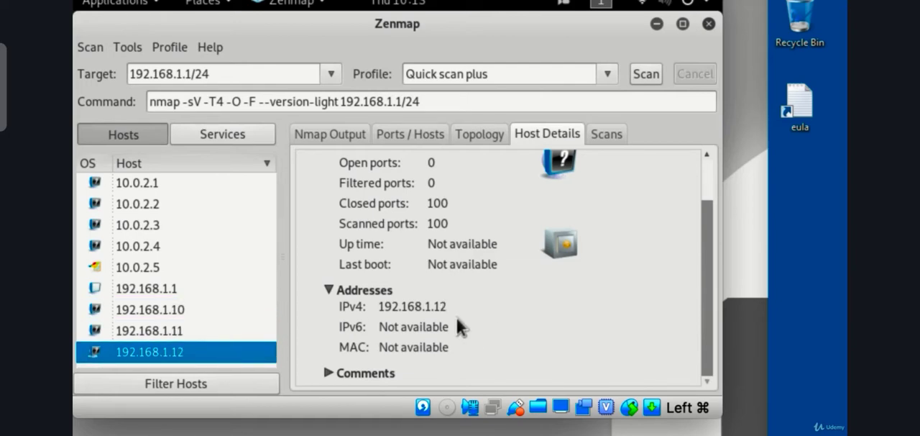
left_click(337, 372)
scroll(358, 358, "down", 2)
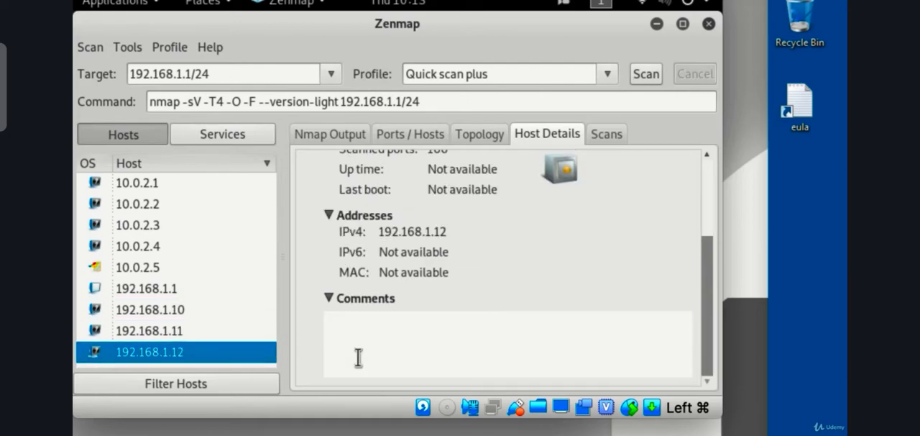
scroll(352, 353, "up", 4)
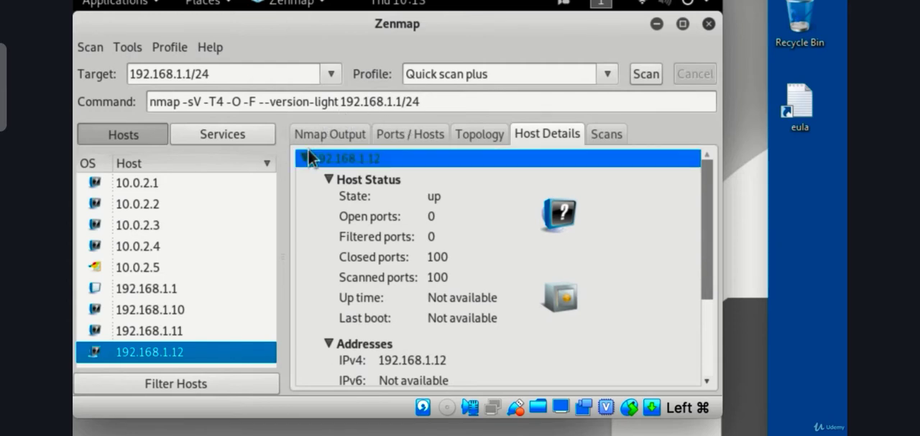
left_click(327, 134)
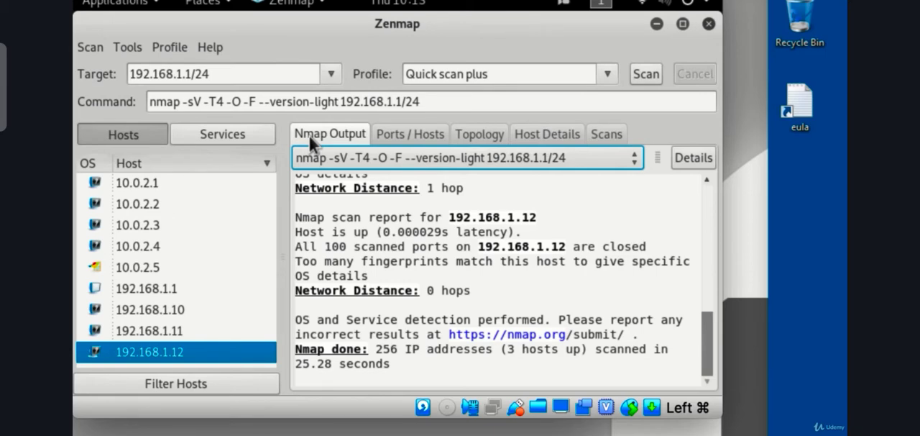
Step: Set the scan profile to Slow comprehensive scan and review the generated nmap command
left_click(602, 75)
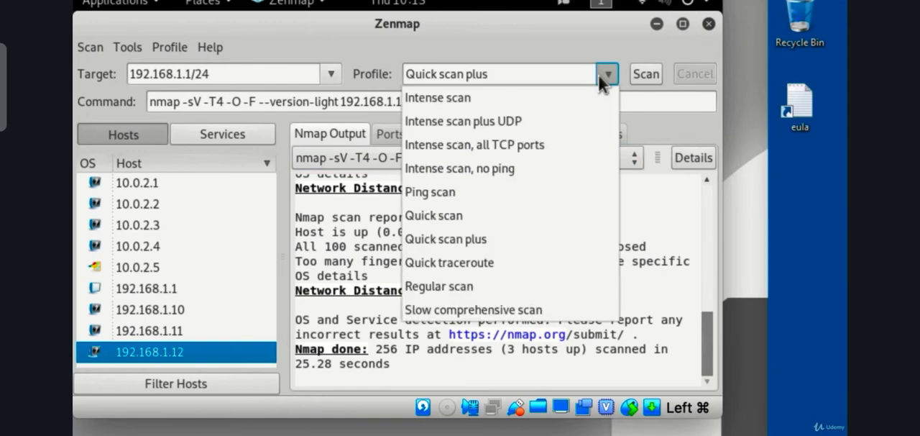
left_click(582, 308)
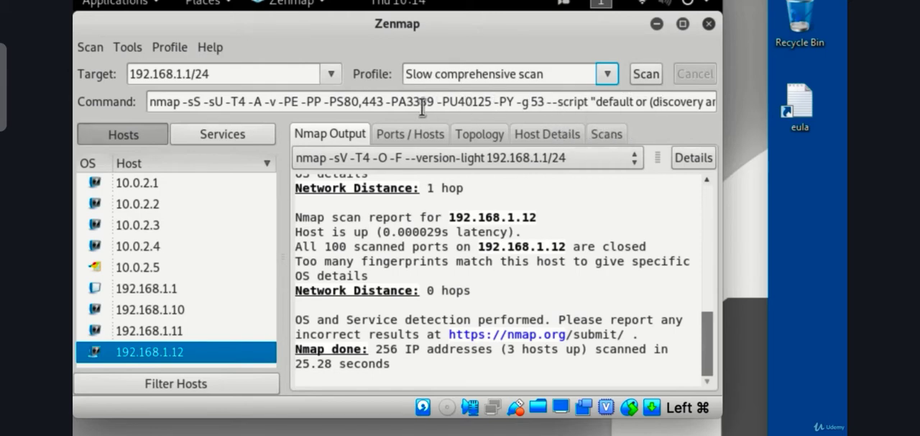
left_click_drag(202, 102, 652, 101)
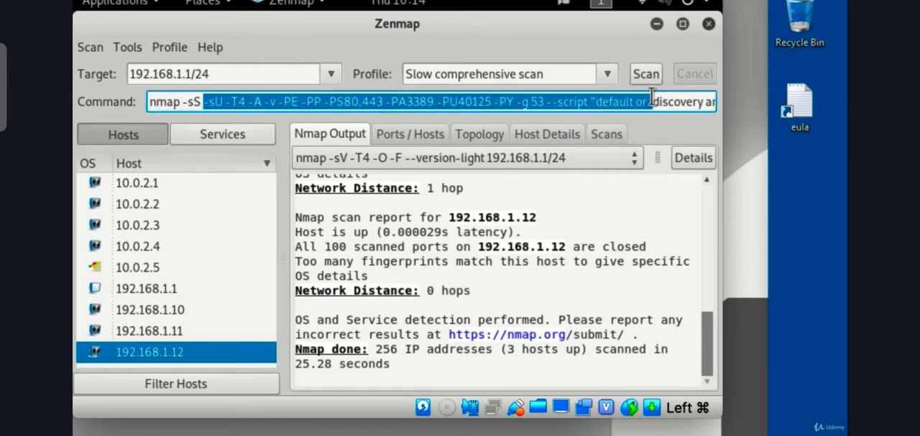
left_click(248, 75)
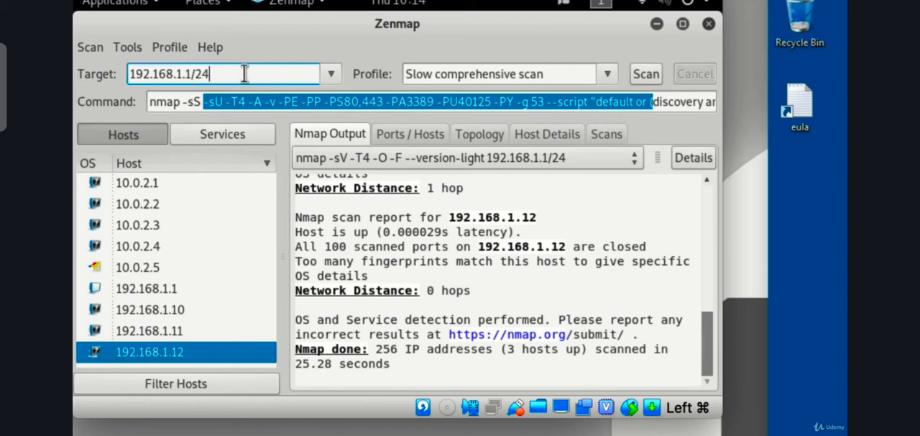
left_click_drag(231, 74, 184, 74)
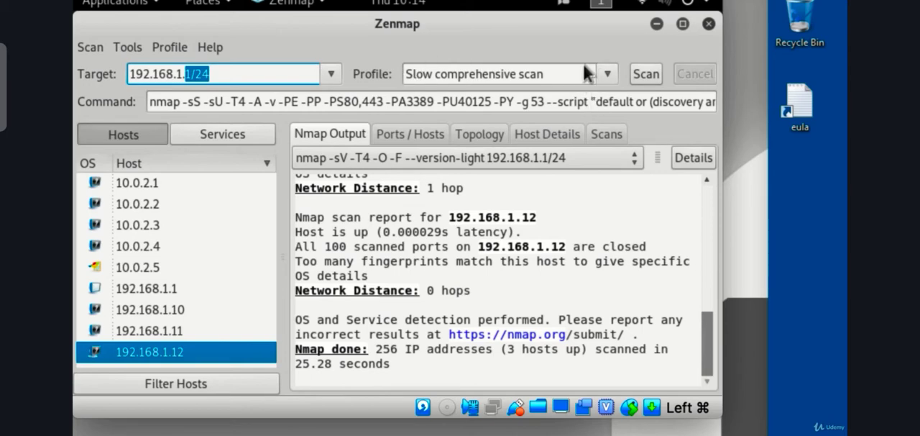
left_click(608, 72)
left_click(493, 305)
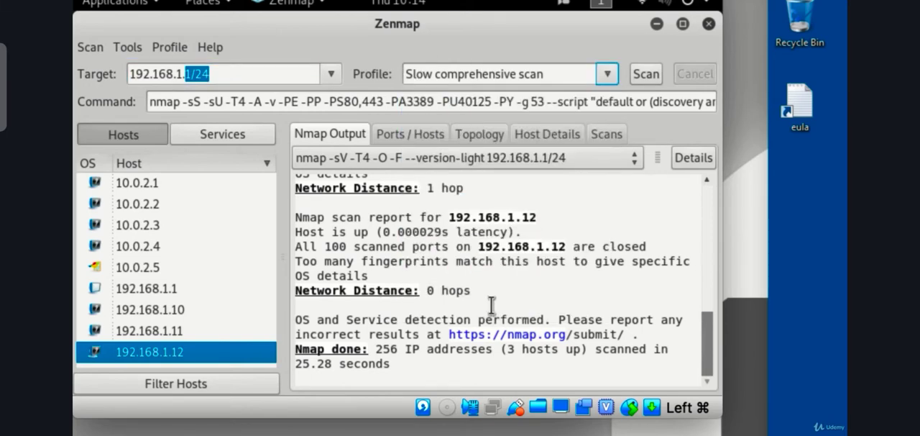
Step: Narrow the target to the single address 192.168.1.1 and start the slow comprehensive scan
left_click(249, 75)
key("BackSpace")
key("BackSpace")
key("BackSpace")
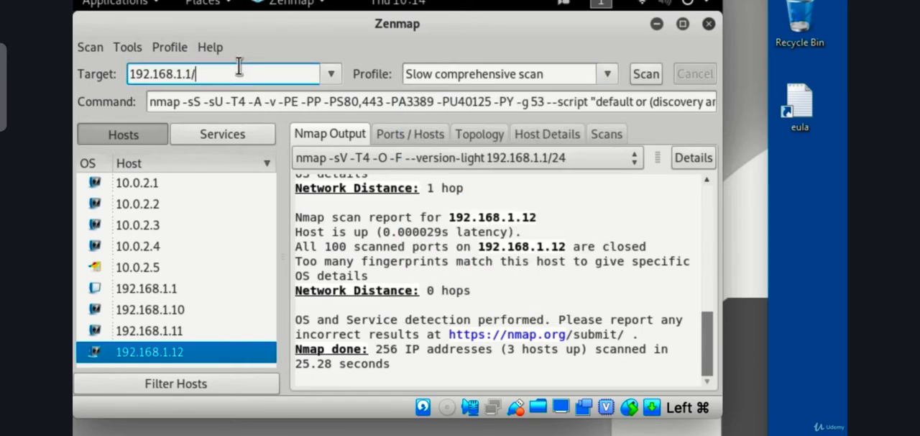
left_click(642, 73)
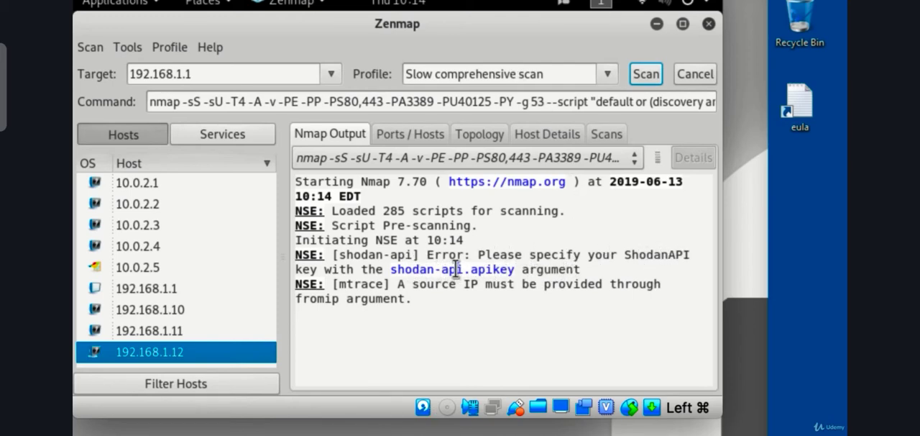
Step: Review the list of scans in this session and return to the running scan's output
left_click(601, 132)
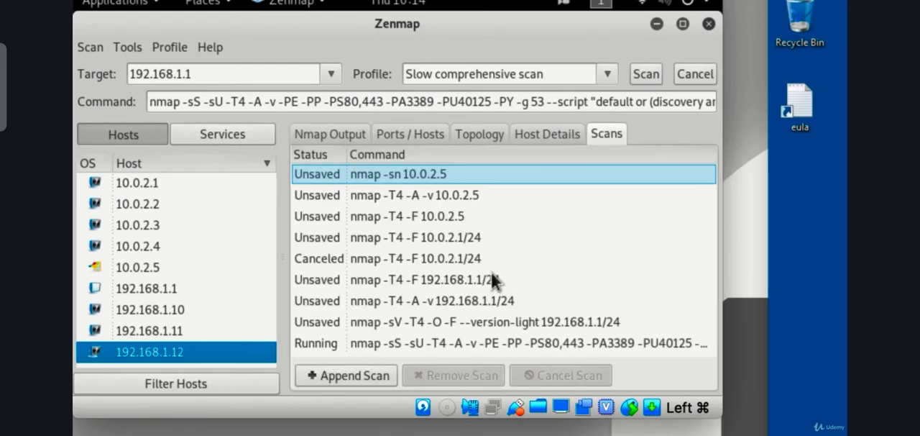
left_click(318, 133)
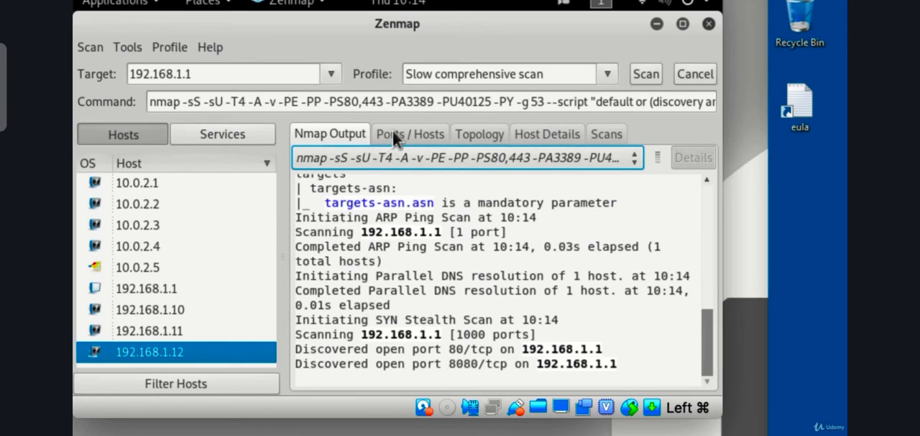
left_click(131, 51)
mouse_move(154, 44)
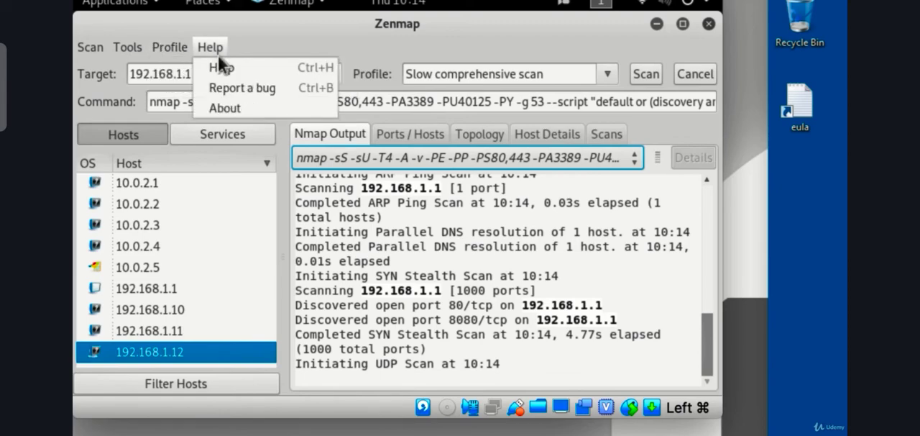
mouse_move(91, 47)
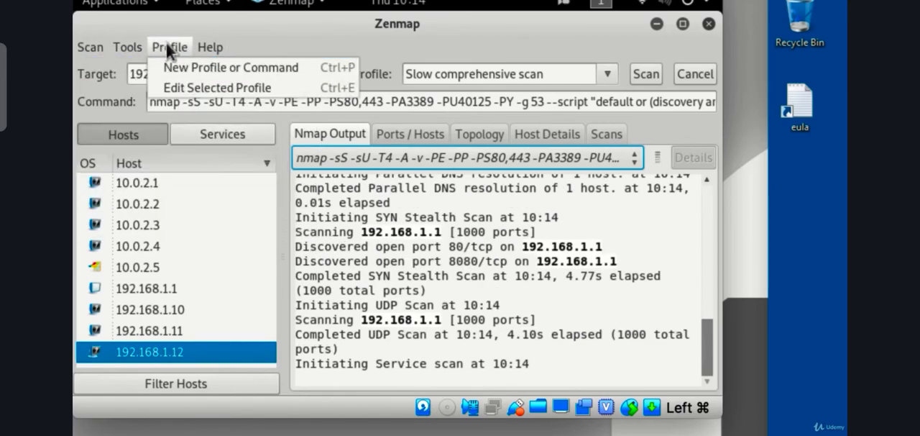
mouse_move(218, 43)
left_click(305, 40)
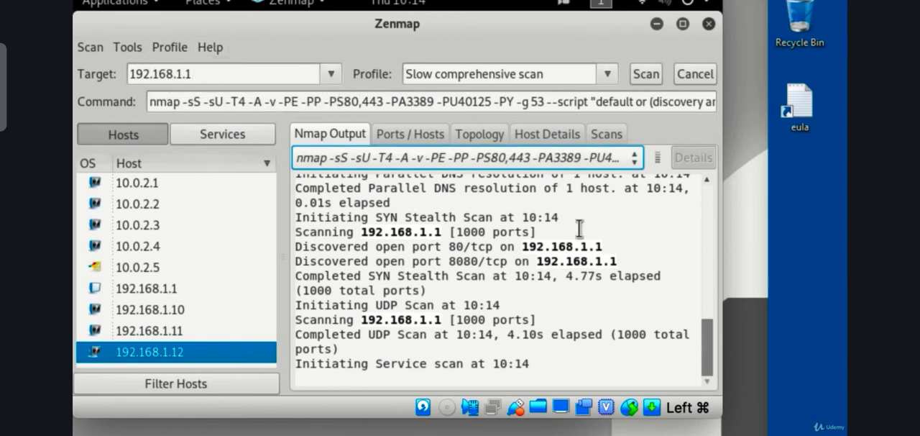
Step: Review the port list of host 192.168.1.1, select the port 8080 http entry, and return to the Nmap output
left_click(170, 289)
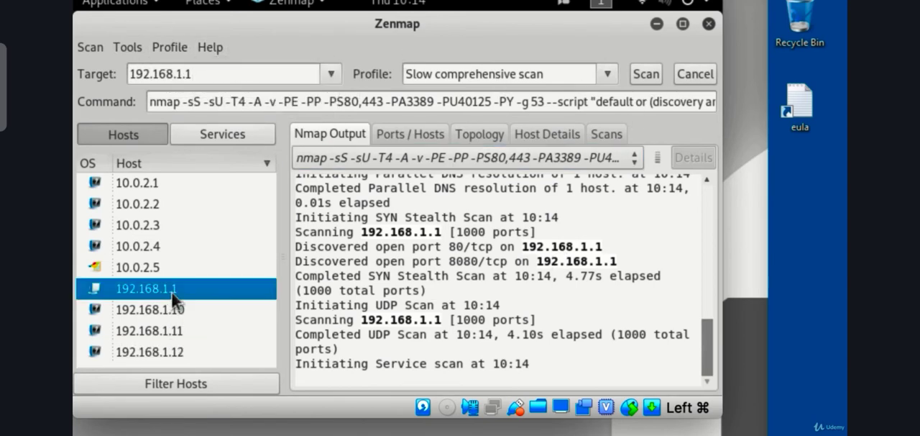
left_click(381, 133)
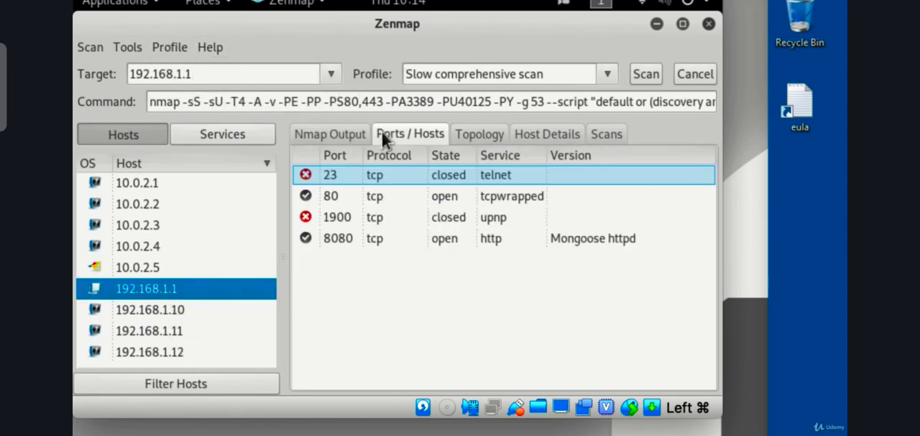
left_click(572, 239)
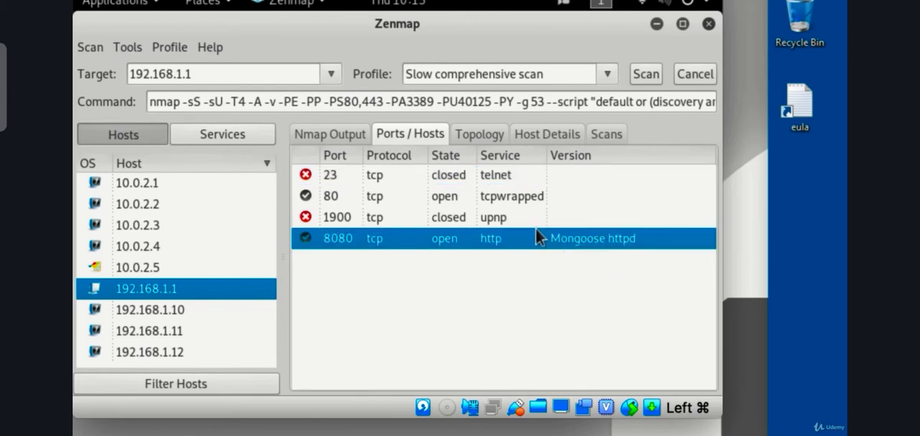
left_click(331, 134)
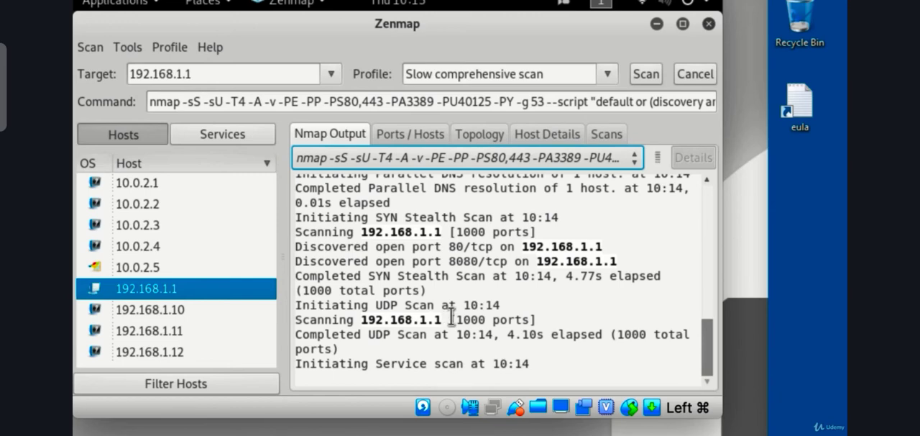
Step: View the network topology of the scanned hosts and shift the host graph to a different centre
left_click(386, 134)
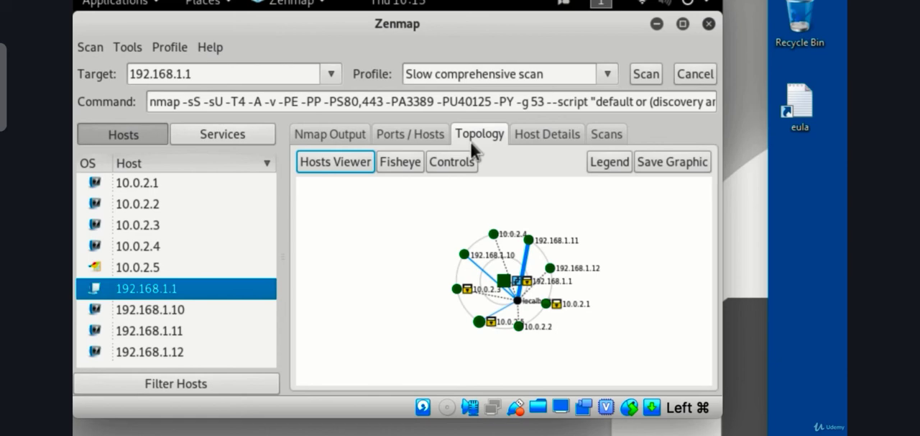
left_click_drag(504, 280, 435, 286)
left_click(448, 306)
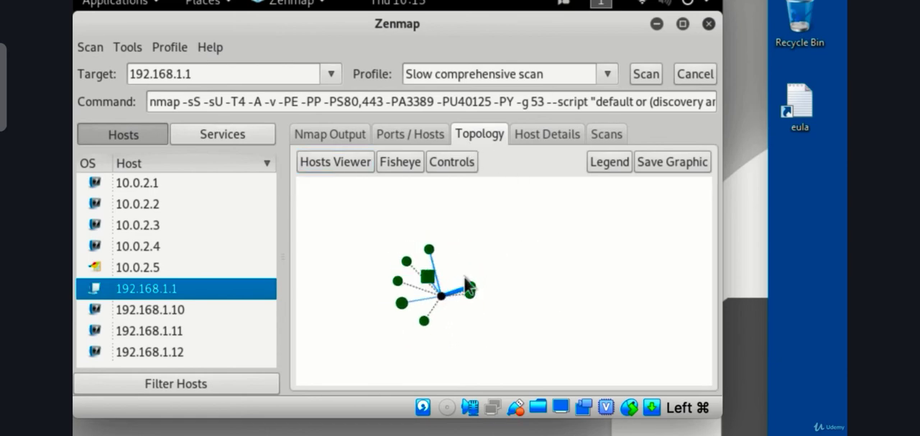
Step: Review the host details of 192.168.1.1 down to the operating system, expanding its used ports and OS classes
left_click(532, 130)
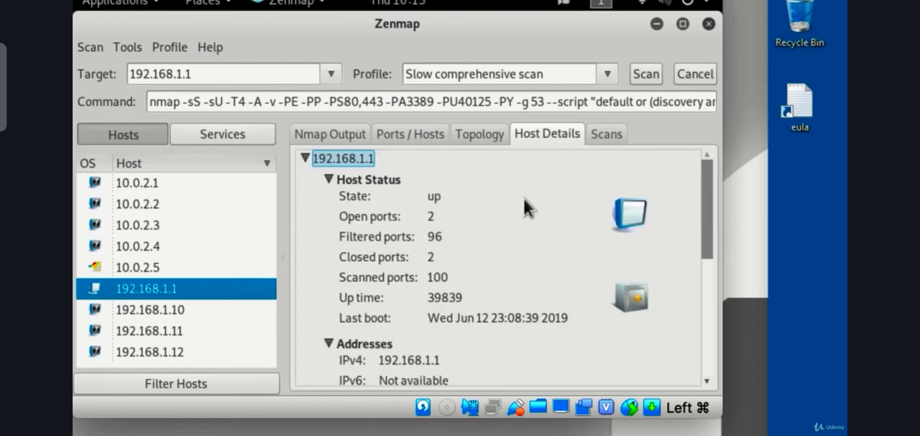
scroll(512, 267, "down", 5)
scroll(512, 267, "down", 3)
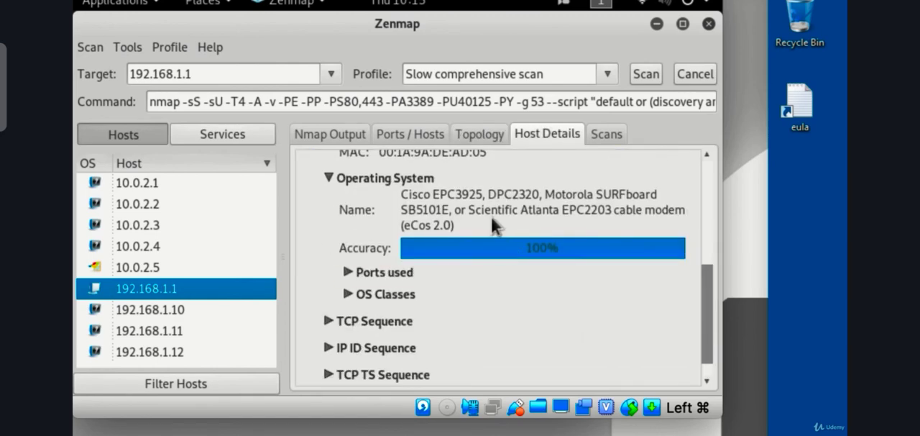
left_click(348, 271)
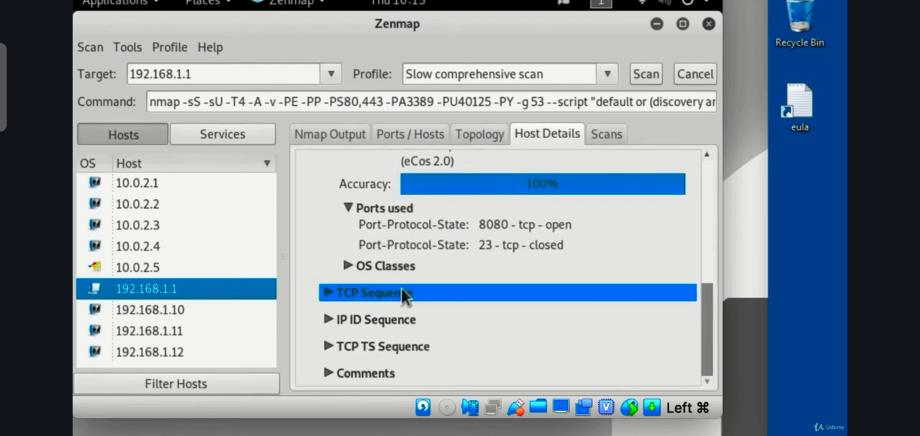
left_click(348, 264)
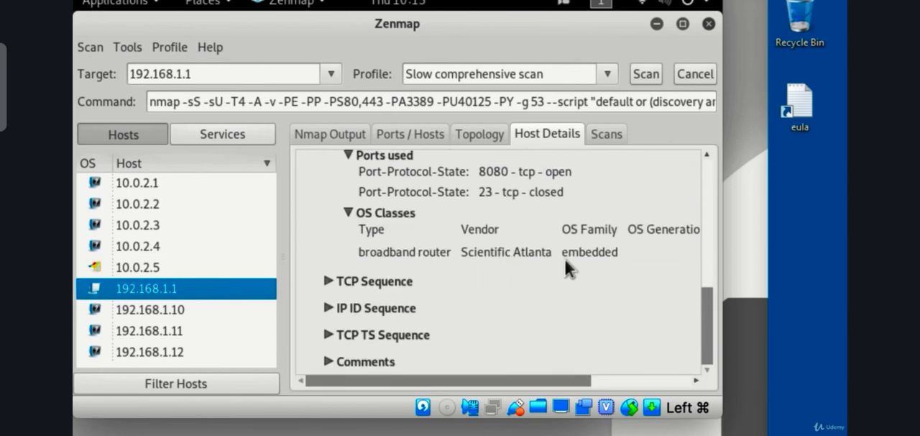
Step: Expand the TCP Sequence details of 192.168.1.1 and examine the list of sequence values
left_click(327, 282)
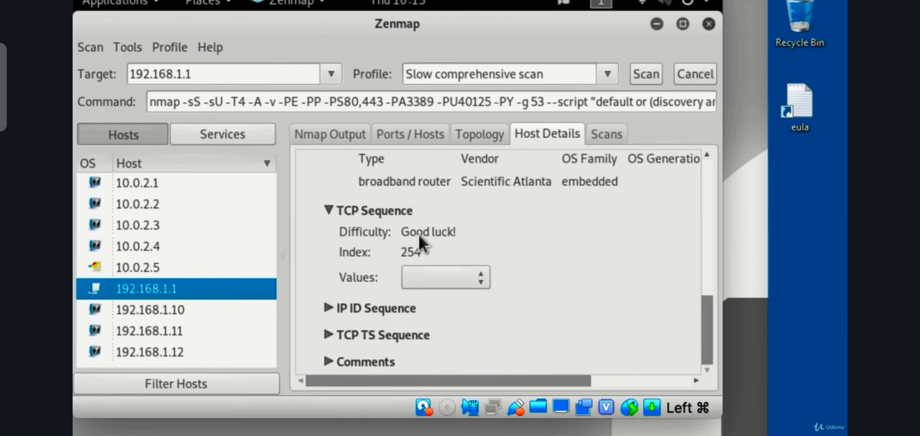
left_click(421, 271)
left_click(524, 258)
left_click(423, 272)
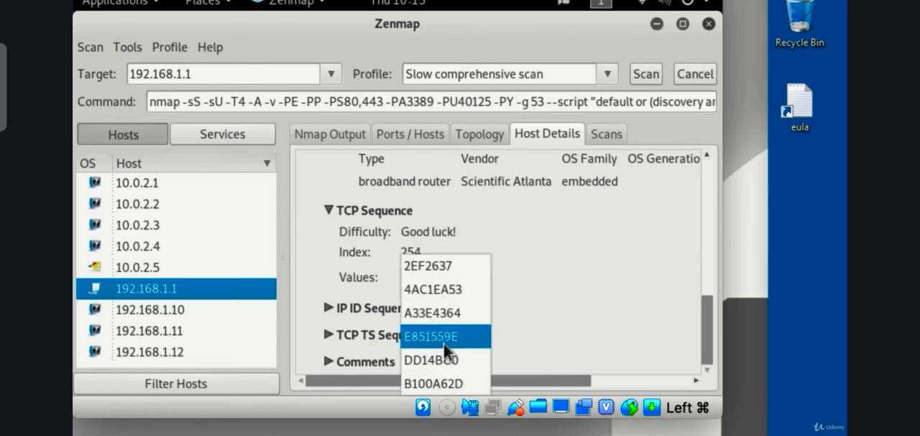